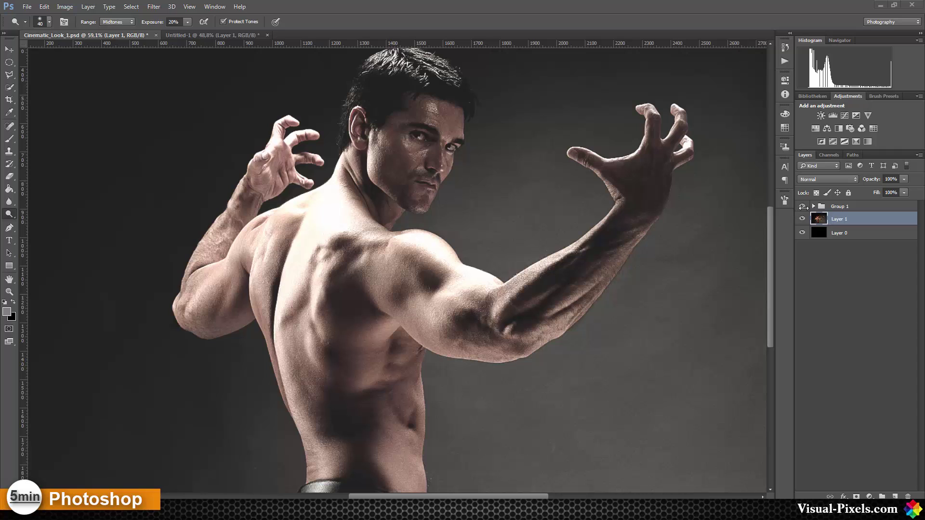
Compare the photo in Cinematic_Look_1.psd with Group 1 hidden and shown.
left_click(802, 206)
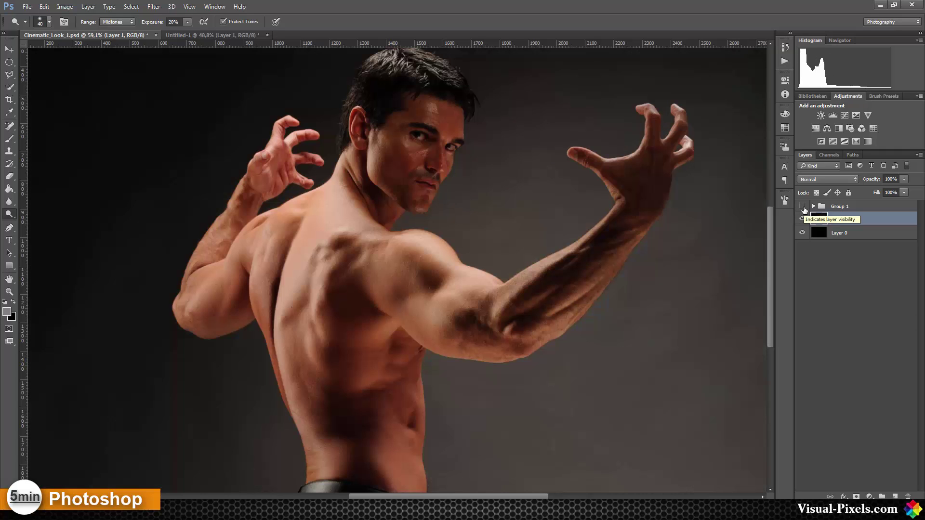
left_click(803, 208)
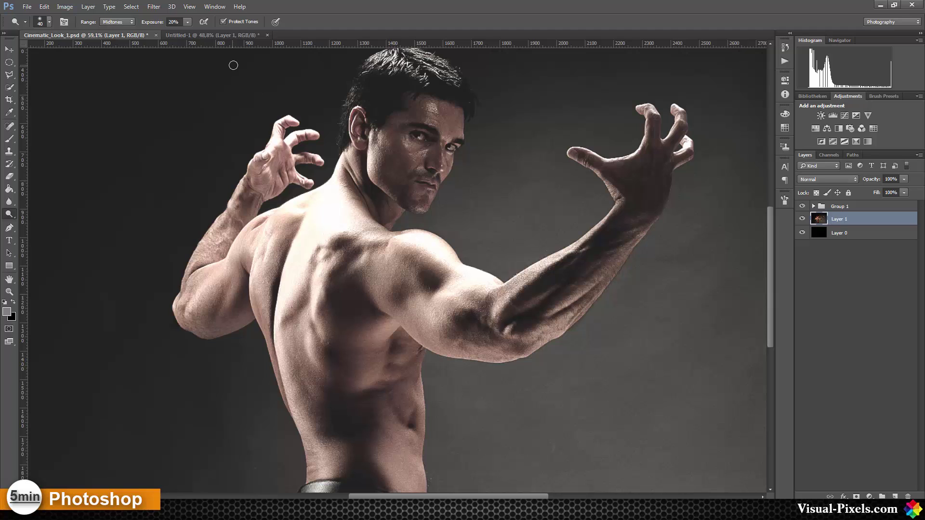
In the Untitled-1 document, duplicate Layer 1 and apply a High Pass filter with a 2.0-pixel radius to the copy.
left_click(229, 36)
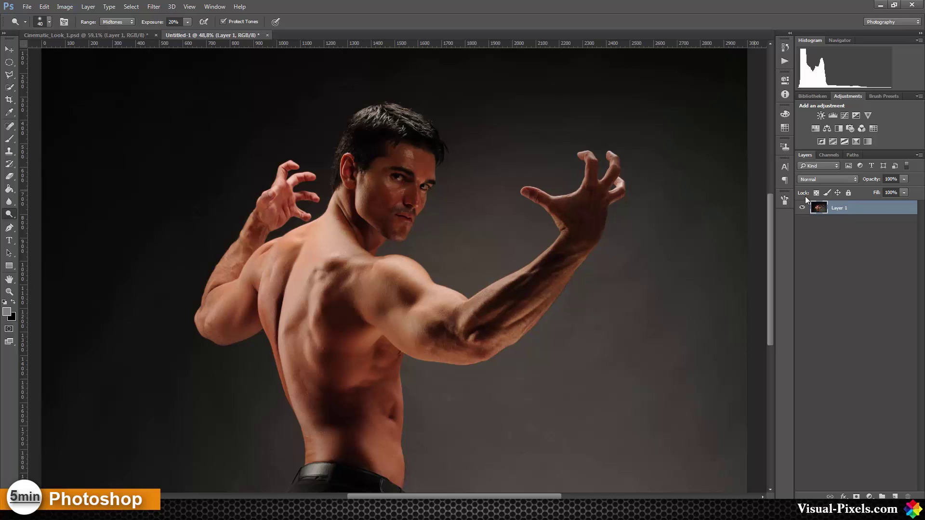
key("ctrl+j")
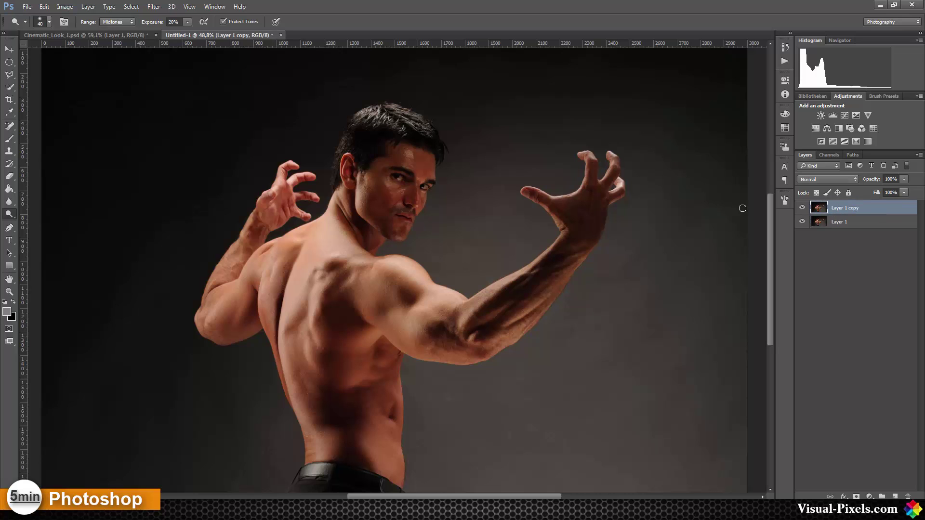
left_click(153, 7)
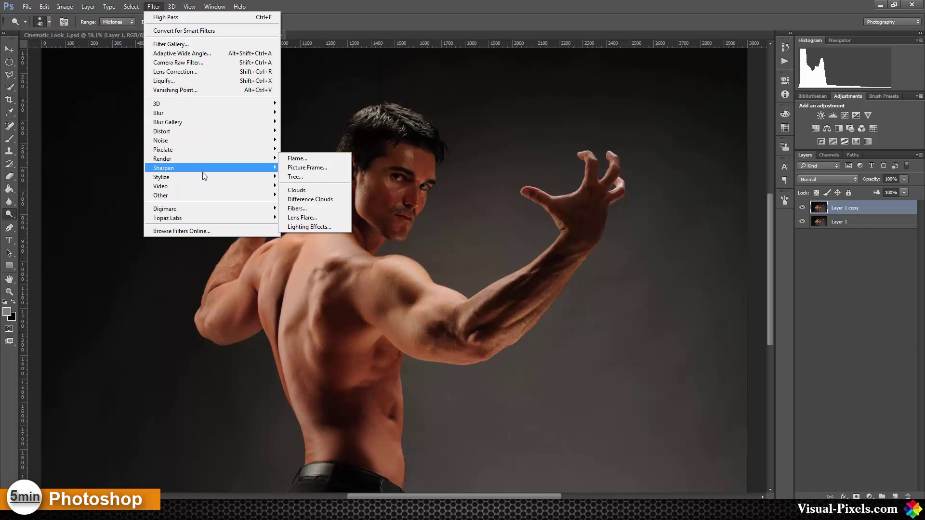
mouse_move(207, 195)
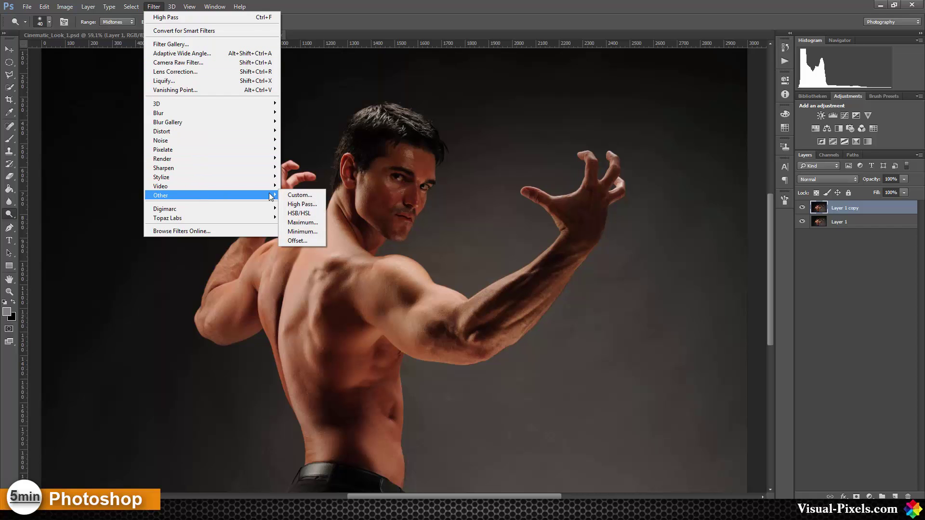
left_click(307, 205)
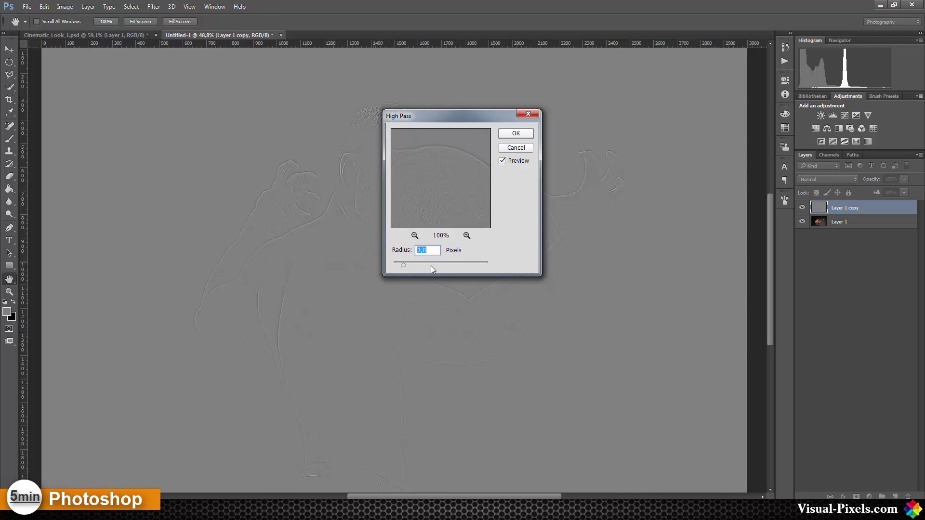
left_click(508, 134)
key("o")
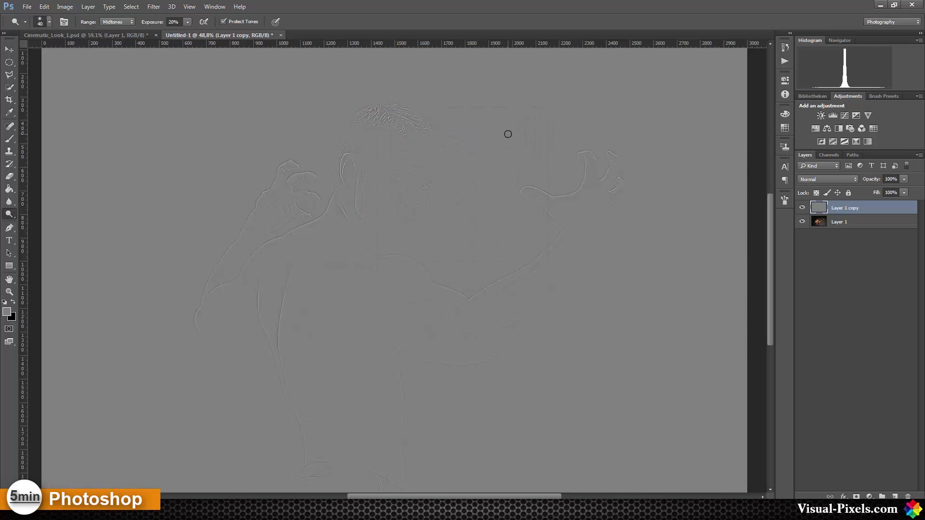
Set the High Pass layer's blend mode to Overlay and duplicate that layer to strengthen the sharpening.
left_click(838, 179)
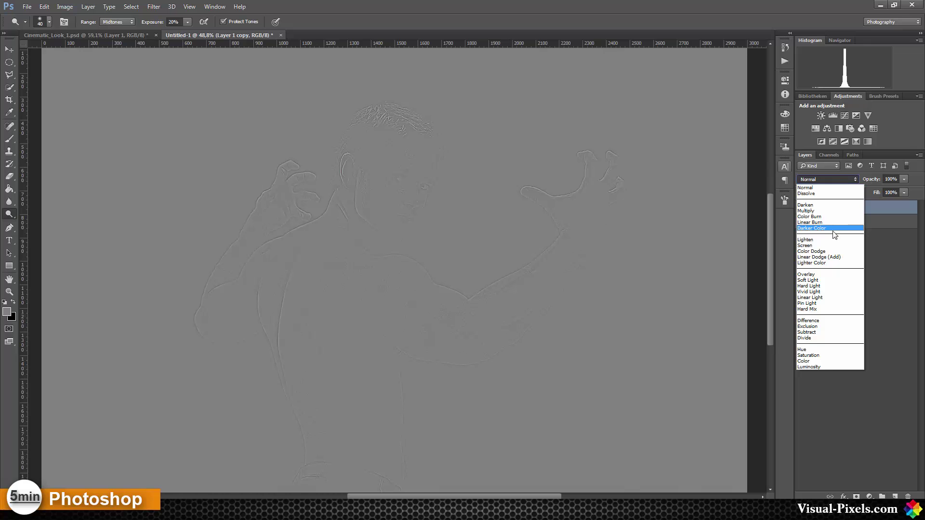
left_click(830, 274)
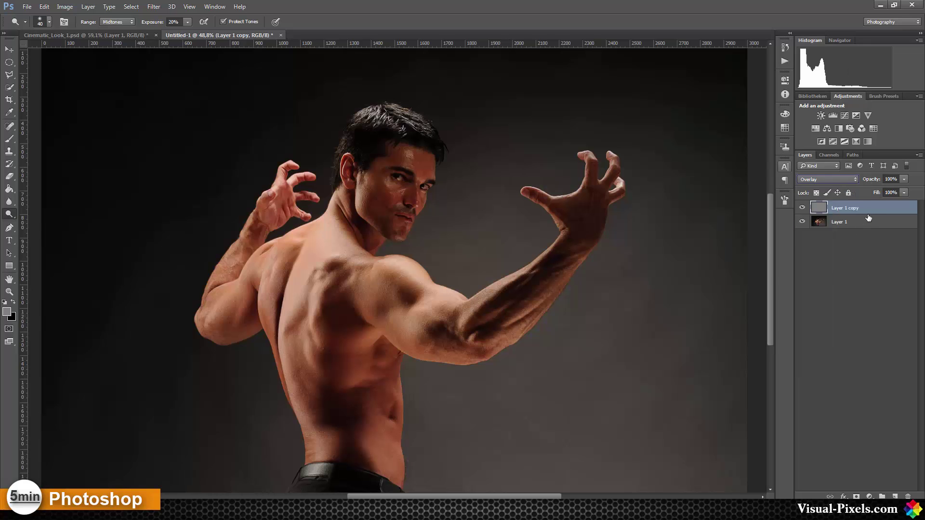
key("ctrl+j")
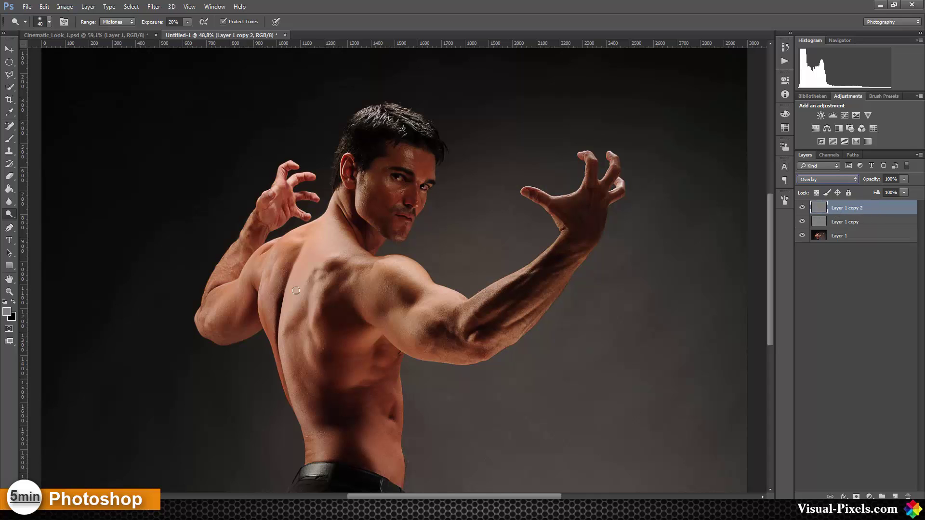
key("Up")
key("Up")
key("Up")
key("shift+minus")
key("shift+minus")
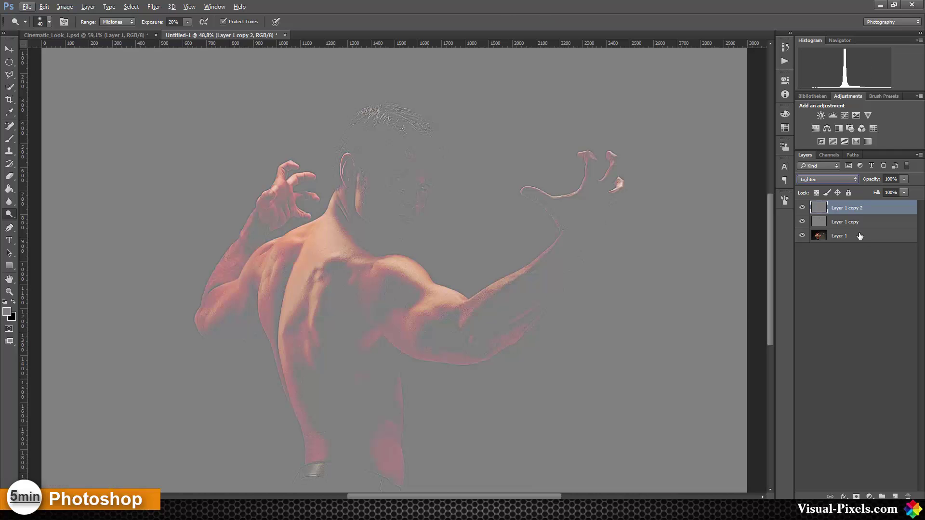
left_click(834, 182)
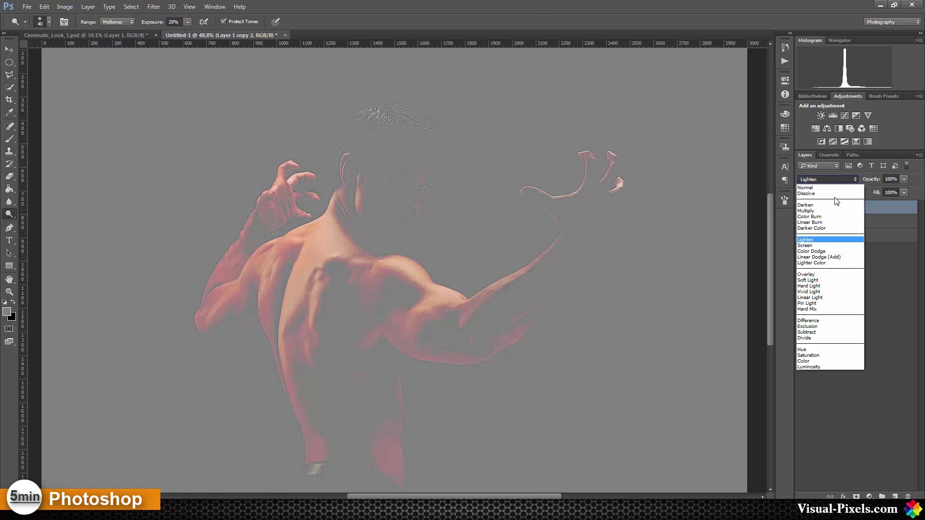
left_click(827, 274)
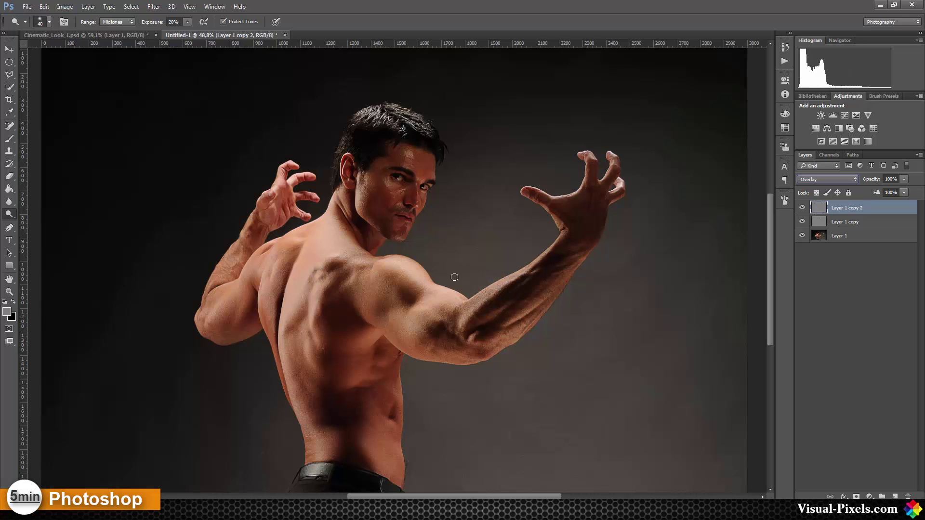
Examine the skin detail on the arm and shoulder with the second High Pass layer hidden and shown.
scroll(425, 291, "up", 5)
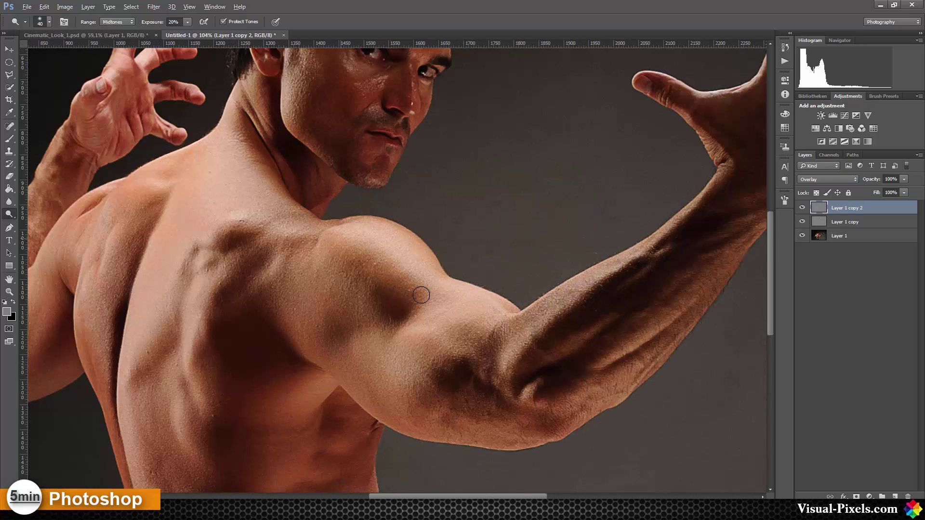
left_click(802, 208)
left_click(802, 222)
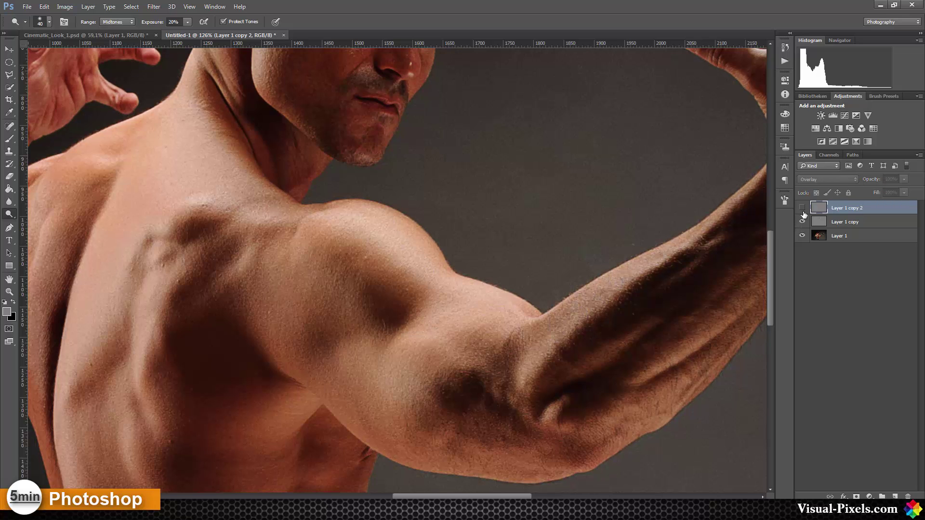
left_click(802, 208)
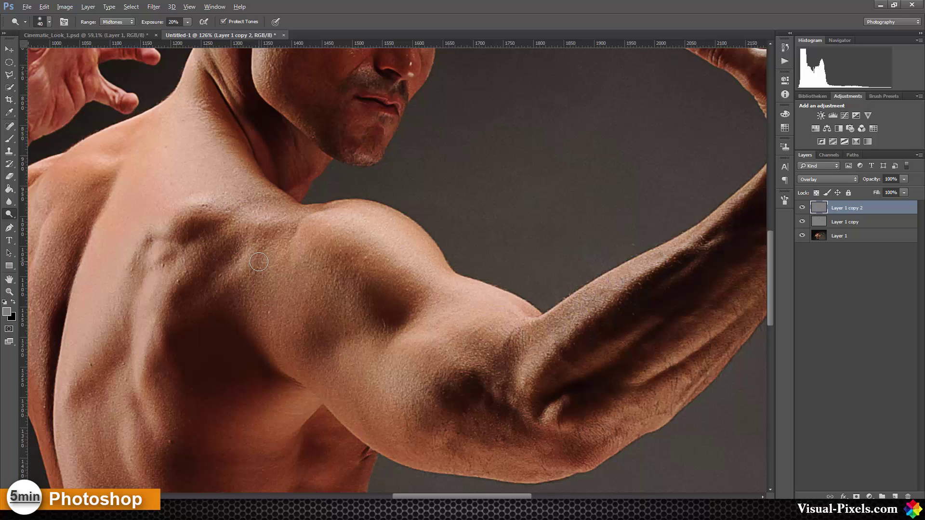
Add a Hue/Saturation adjustment layer above the High Pass layers and lower its saturation to -70.
scroll(259, 262, "down", 5)
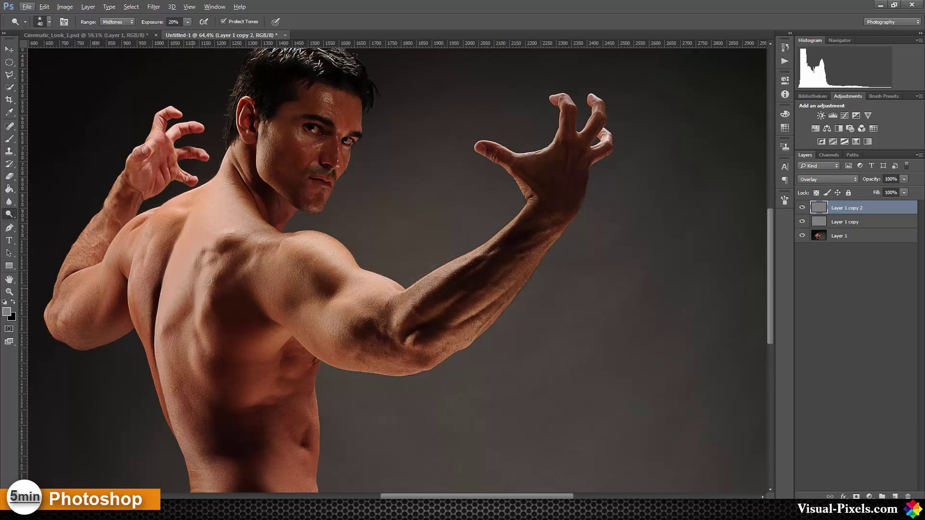
left_click(815, 129)
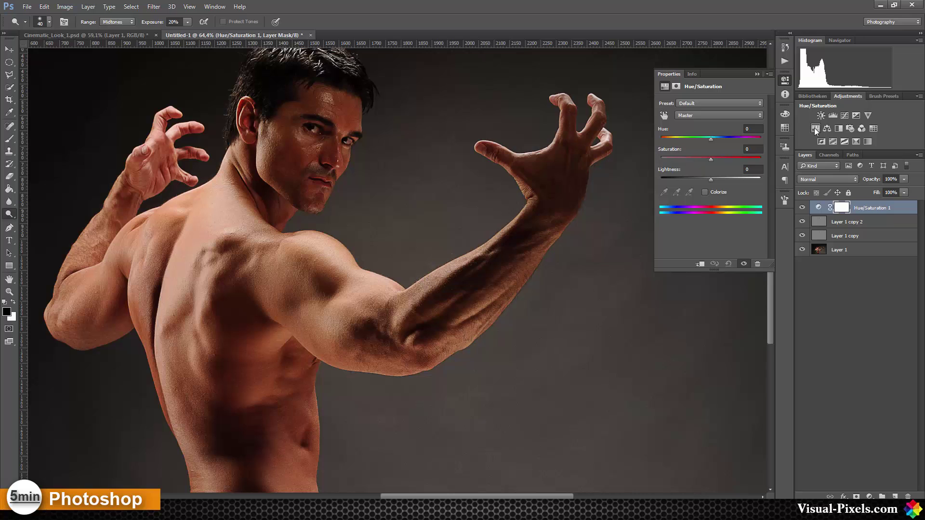
left_click_drag(707, 160, 675, 159)
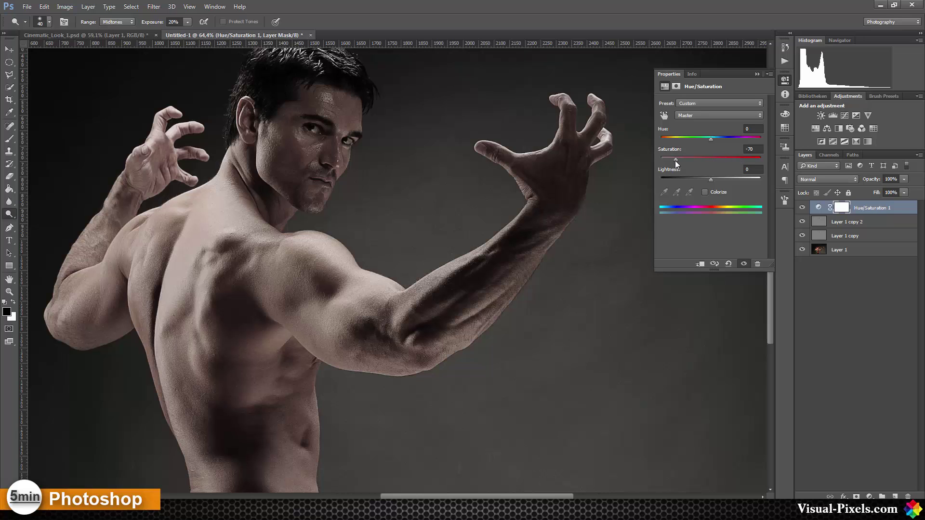
mouse_move(679, 160)
left_mouse_down()
mouse_move(689, 158)
mouse_move(676, 164)
left_mouse_up()
Add an Exposure adjustment layer with exposure +1.15, offset +0.0288 and gamma correction 0.77.
left_click(855, 115)
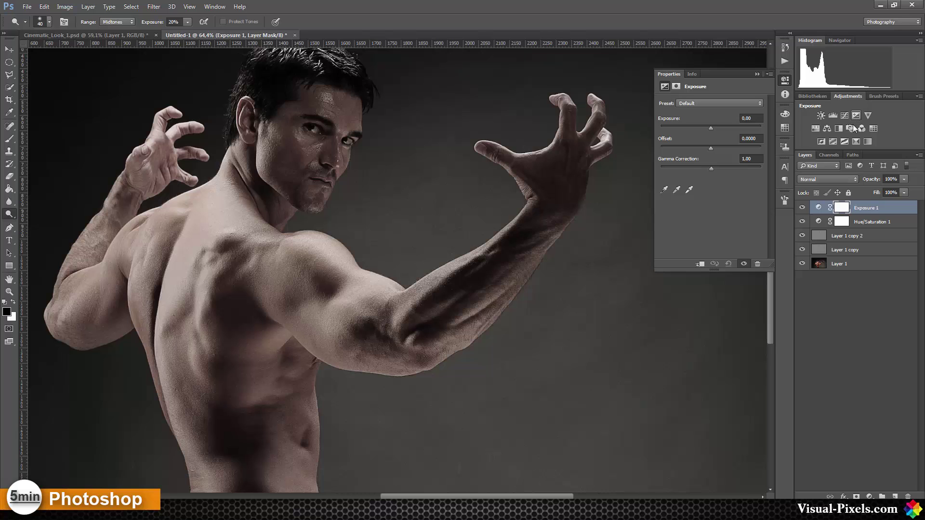
left_click_drag(712, 127, 719, 126)
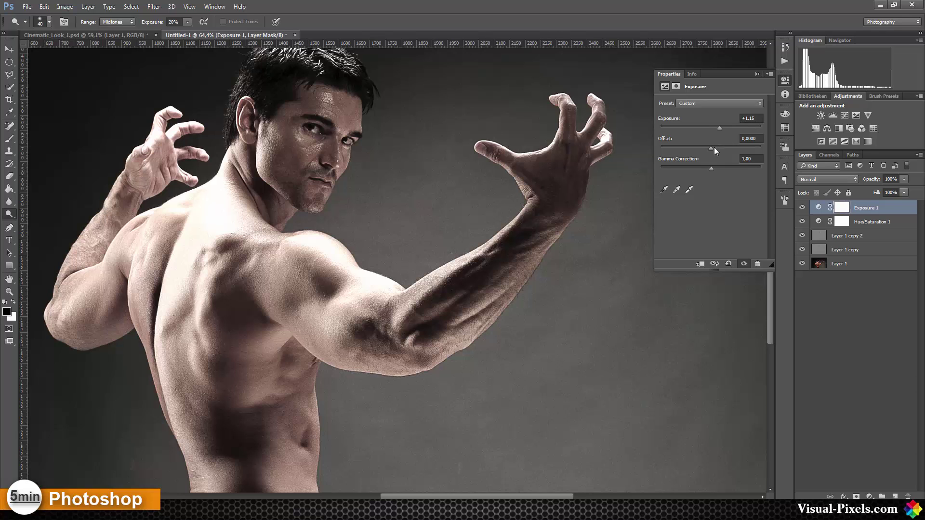
mouse_move(712, 146)
left_mouse_down()
mouse_move(720, 147)
mouse_move(713, 149)
left_mouse_up()
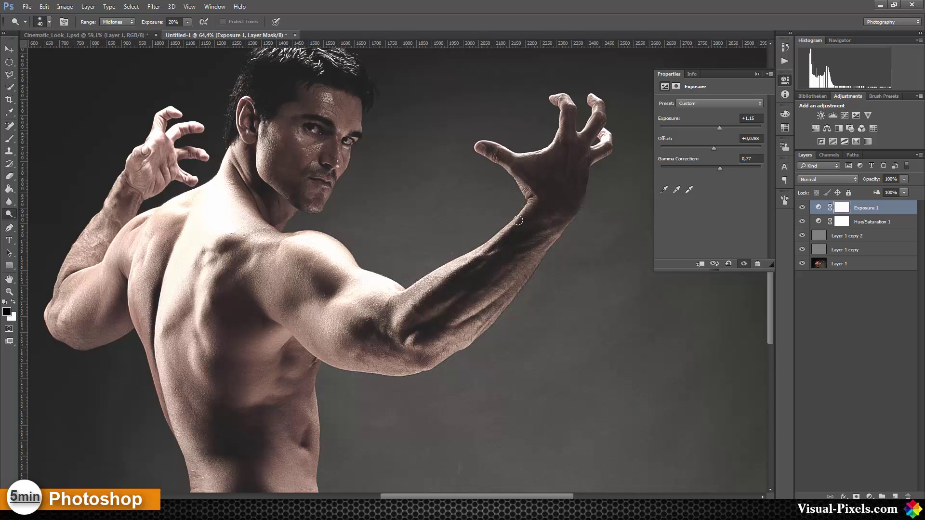
Add a new layer above the Exposure adjustment, fill it with gray #808080, and check the foreground colour's values.
left_click_drag(295, 213, 366, 245)
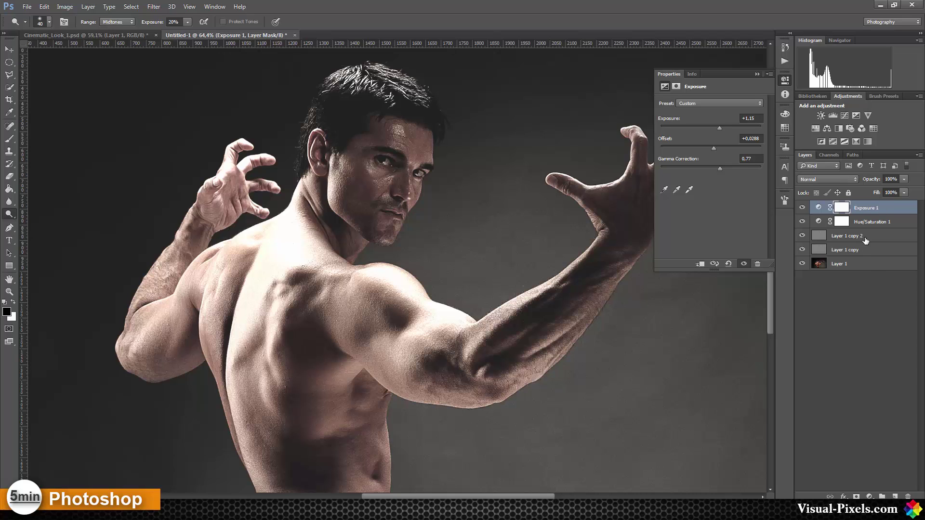
left_click(895, 497)
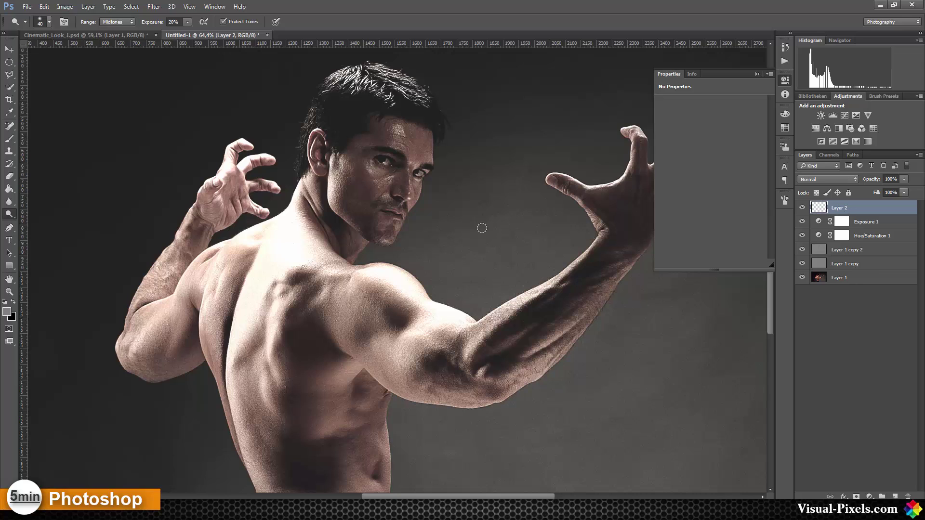
left_click(9, 189)
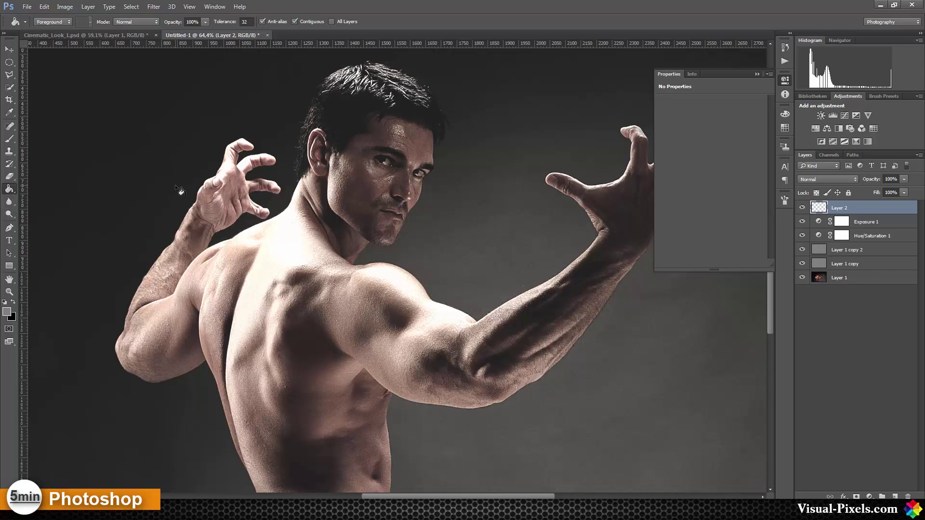
left_click(250, 202)
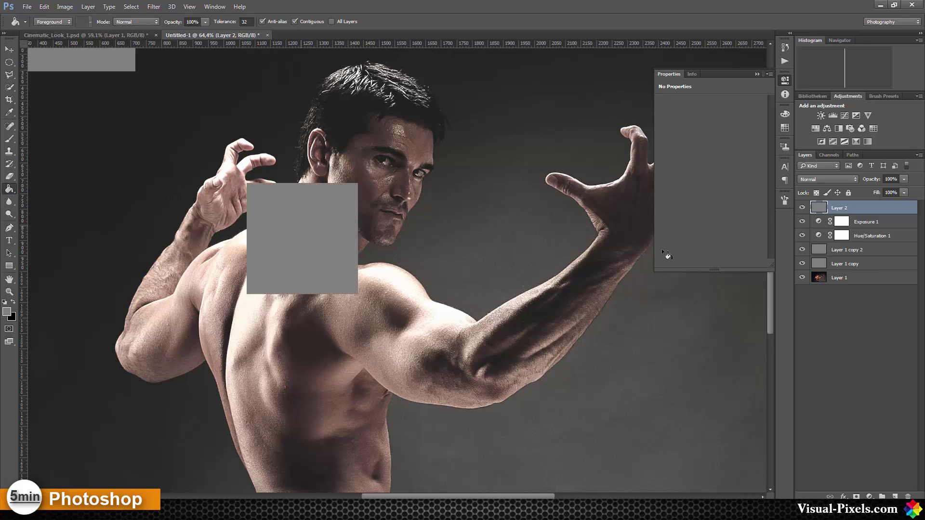
left_click(6, 312)
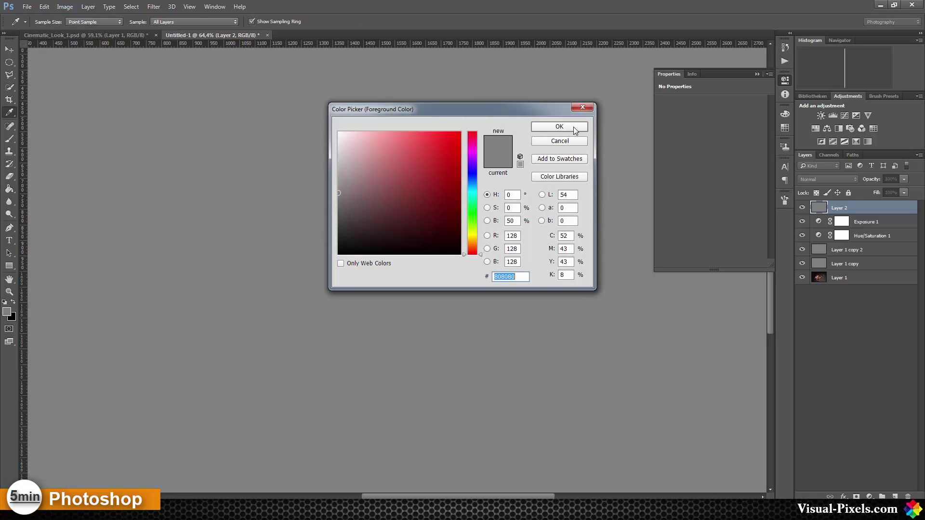
left_click(575, 143)
Open the blend mode choices for the gray-filled layer.
left_click(846, 181)
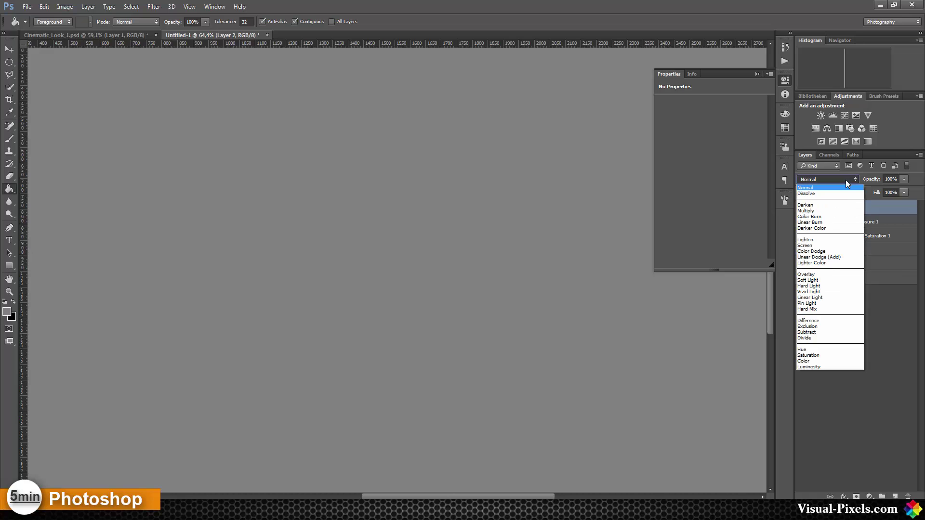
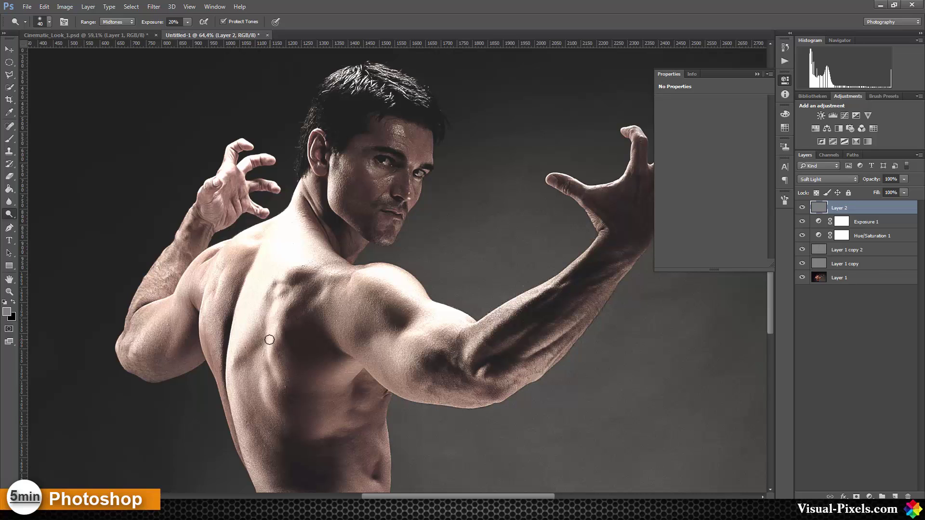
Dodge the muscle contours on the back, shoulders and arms on the gray Soft Light layer, using a size 40 brush, Midtones and 20% exposure.
mouse_move(255, 344)
left_mouse_down()
mouse_move(240, 382)
mouse_move(258, 355)
left_mouse_up()
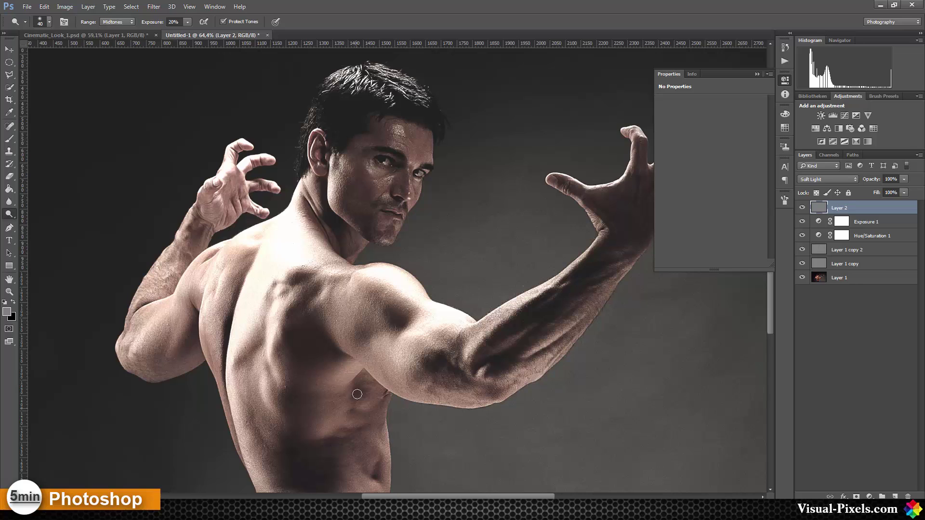
left_click_drag(418, 314, 357, 348)
mouse_move(369, 290)
left_mouse_down()
mouse_move(392, 294)
mouse_move(355, 284)
mouse_move(395, 302)
mouse_move(362, 283)
mouse_move(398, 295)
mouse_move(411, 334)
mouse_move(387, 312)
left_mouse_up()
left_click_drag(457, 394, 431, 380)
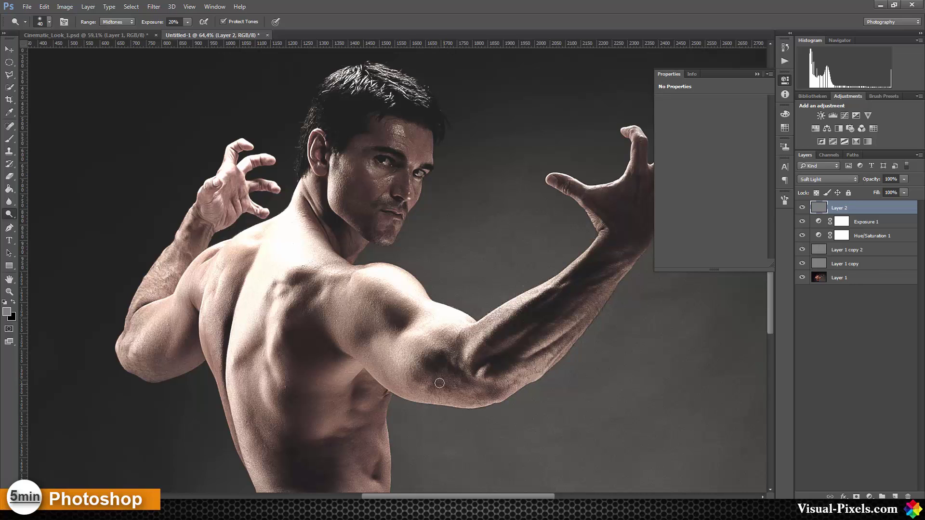
mouse_move(598, 294)
left_mouse_down()
mouse_move(506, 354)
mouse_move(484, 323)
left_mouse_up()
mouse_move(279, 296)
left_mouse_down()
mouse_move(272, 325)
mouse_move(278, 291)
mouse_move(259, 322)
mouse_move(268, 309)
mouse_move(261, 353)
left_mouse_up()
mouse_move(330, 273)
left_mouse_down()
mouse_move(305, 287)
mouse_move(330, 272)
mouse_move(283, 285)
left_mouse_up()
mouse_move(247, 256)
left_mouse_down()
mouse_move(214, 255)
mouse_move(195, 268)
mouse_move(203, 266)
mouse_move(205, 288)
mouse_move(230, 264)
mouse_move(215, 313)
mouse_move(218, 275)
mouse_move(216, 301)
mouse_move(216, 283)
mouse_move(222, 294)
mouse_move(221, 275)
mouse_move(211, 306)
mouse_move(248, 277)
mouse_move(229, 348)
mouse_move(178, 309)
mouse_move(154, 365)
mouse_move(184, 299)
mouse_move(134, 339)
mouse_move(128, 357)
mouse_move(146, 322)
mouse_move(130, 354)
mouse_move(162, 338)
mouse_move(159, 314)
mouse_move(139, 351)
mouse_move(138, 329)
mouse_move(137, 359)
mouse_move(140, 336)
mouse_move(130, 355)
mouse_move(157, 331)
mouse_move(145, 315)
mouse_move(133, 318)
mouse_move(122, 347)
mouse_move(184, 238)
mouse_move(185, 263)
mouse_move(177, 242)
mouse_move(188, 262)
mouse_move(175, 243)
mouse_move(184, 263)
mouse_move(159, 268)
mouse_move(140, 303)
mouse_move(185, 239)
left_mouse_up()
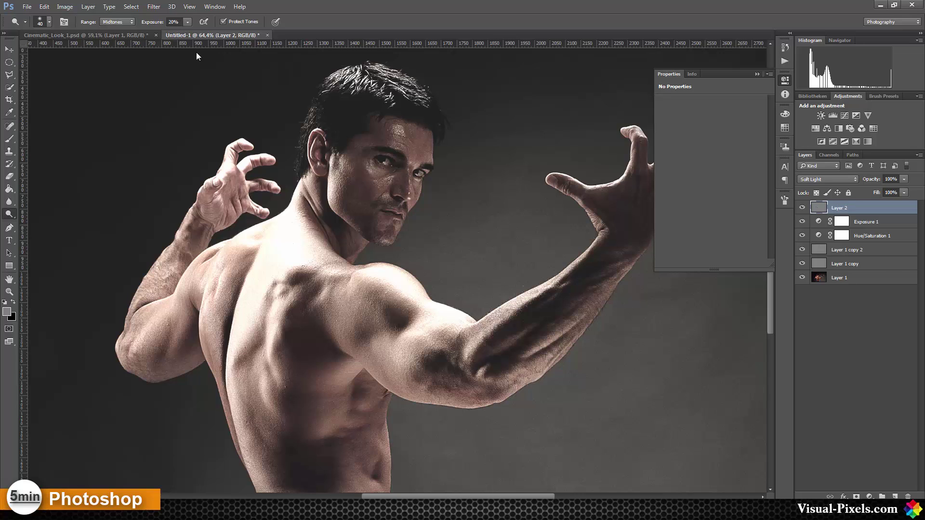
Hide and reshow the gray Soft Light layer to compare the torso with and without the dodging strokes.
left_click_drag(340, 355, 362, 238)
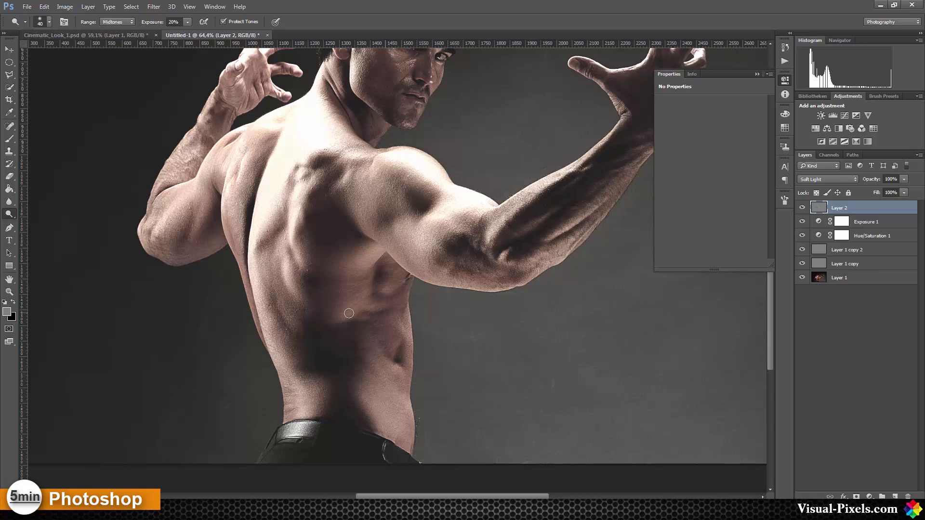
left_click(802, 208)
left_click(802, 209)
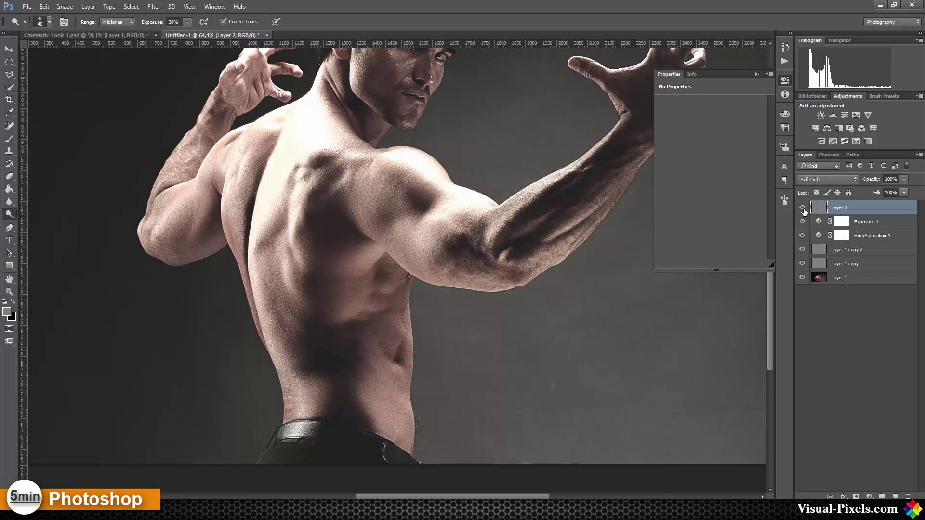
Collapse the empty Properties panel and compare the original photo alone with the full cinematic result by toggling all other layers.
left_click_drag(460, 188, 446, 278)
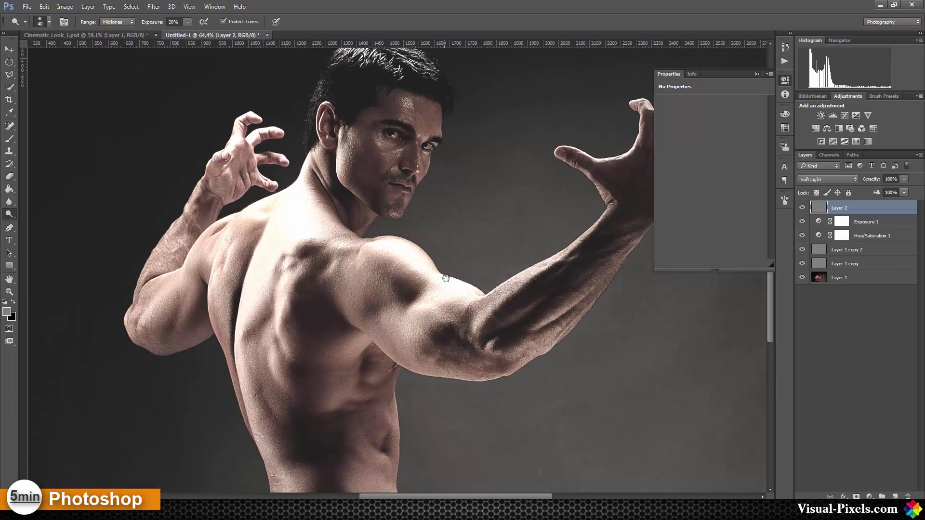
left_click(785, 81)
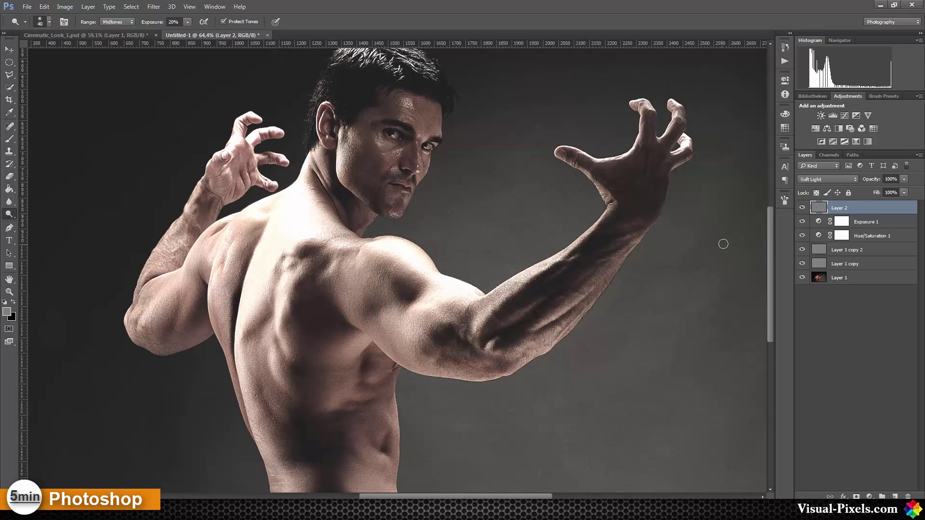
left_click(802, 278, "alt")
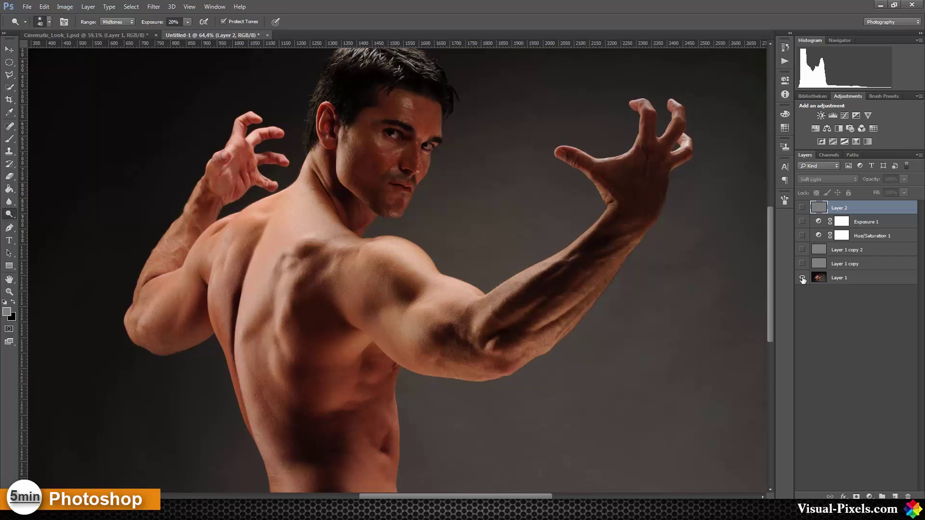
left_click(802, 278, "alt")
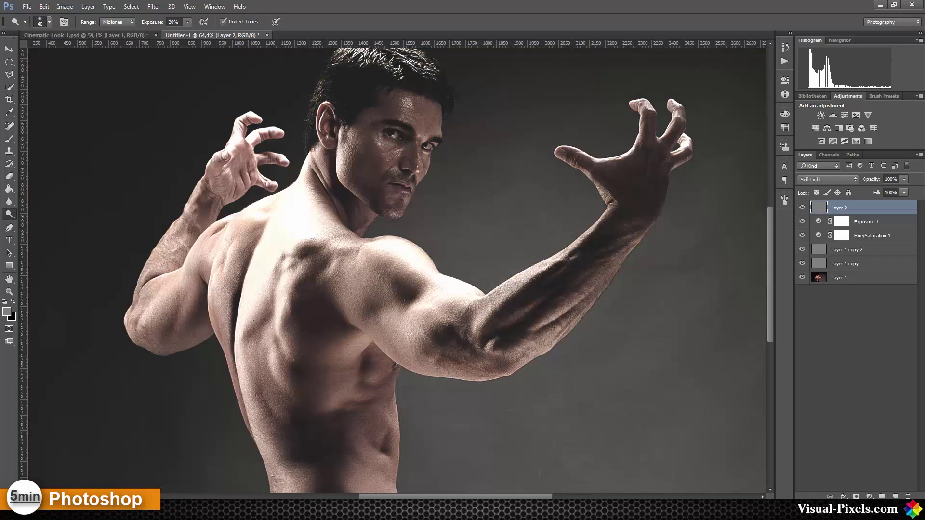